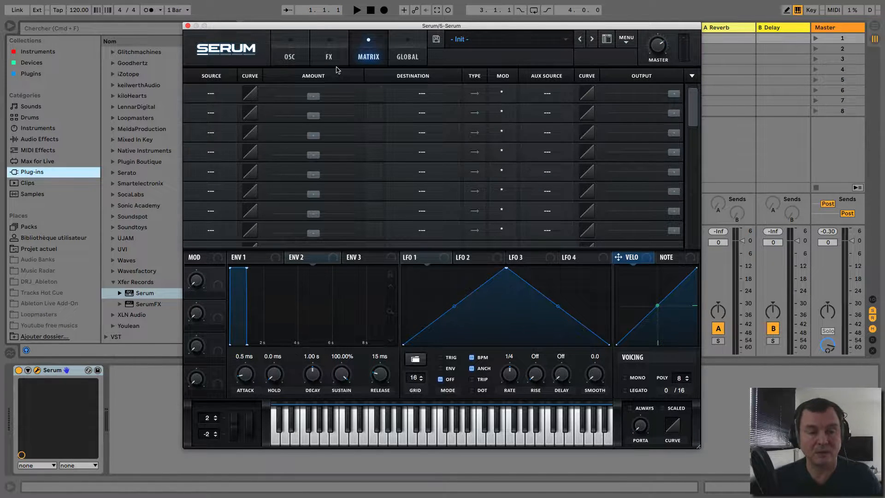
- Assign LFO 1 to oscillator A's pan and set the LFO rate to 1/2
{"action": "left_click", "coordinate": [297, 61]}
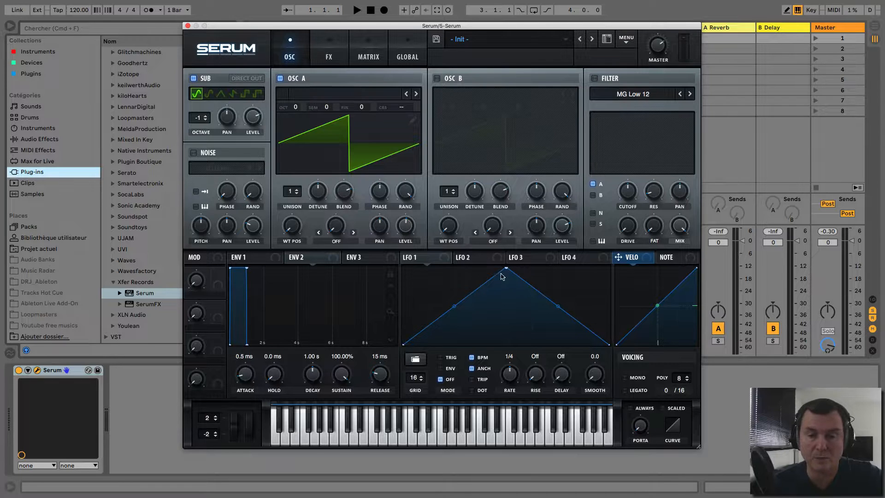
{"action": "mouse_move", "coordinate": [438, 262]}
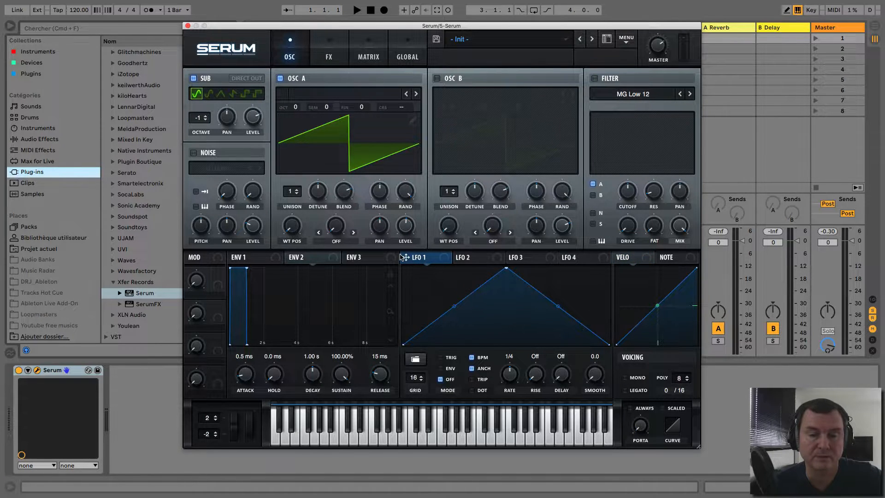
{"action": "left_click_drag", "start_coordinate": [405, 257], "coordinate": [381, 231]}
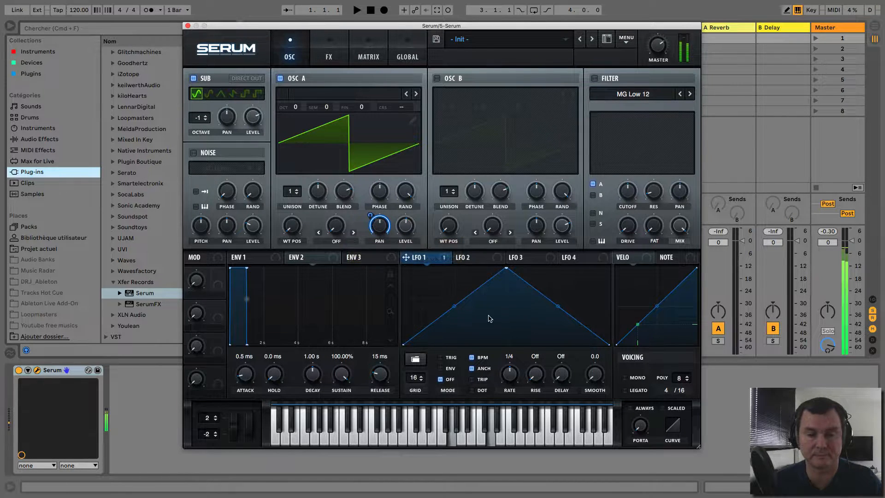
{"action": "left_click_drag", "start_coordinate": [509, 376], "coordinate": [509, 382]}
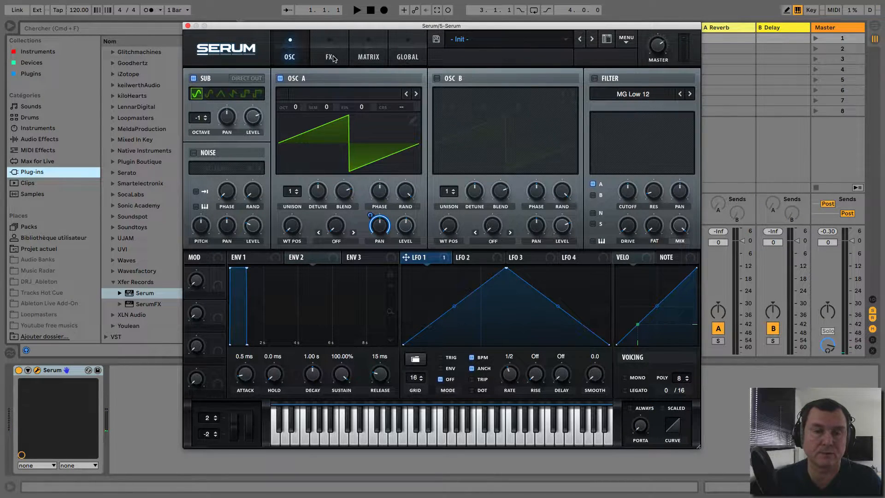
- Lower the LFO 1 to A Pan modulation amount in the matrix and check oscillator A's pan range
{"action": "left_click", "coordinate": [367, 58]}
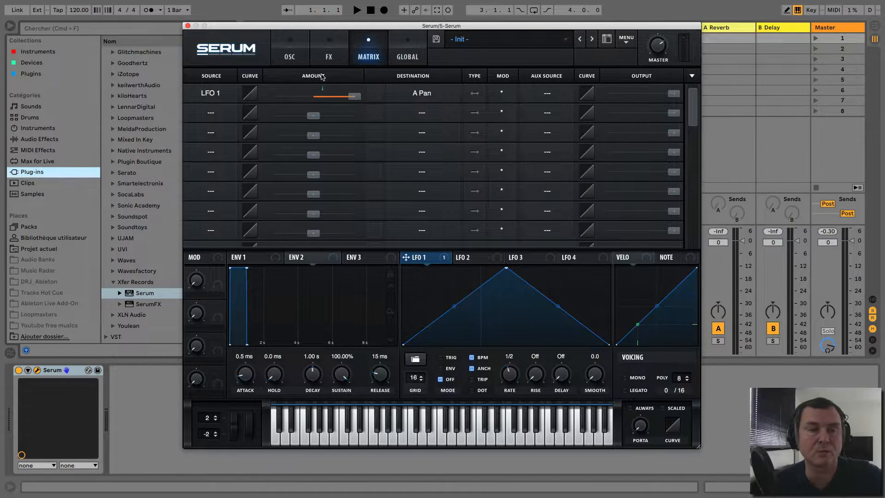
{"action": "left_click", "coordinate": [290, 56]}
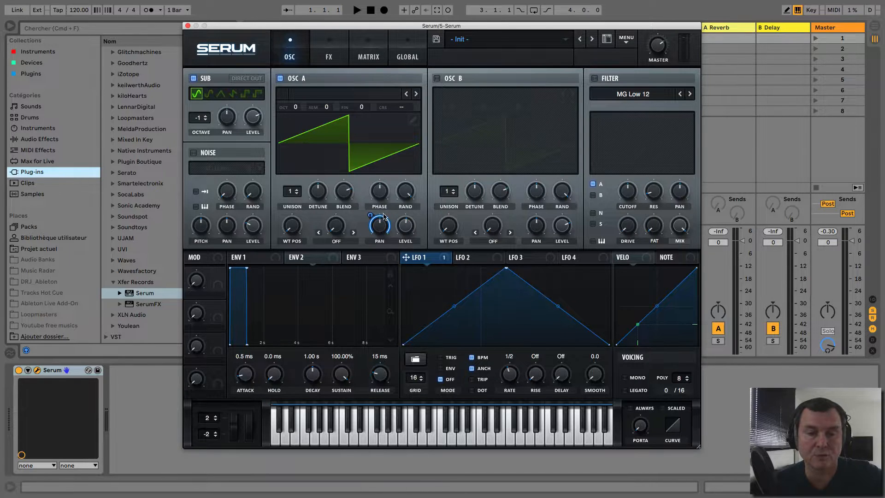
{"action": "left_click", "coordinate": [368, 57]}
{"action": "left_click_drag", "start_coordinate": [355, 97], "coordinate": [331, 99]}
{"action": "left_click", "coordinate": [298, 65]}
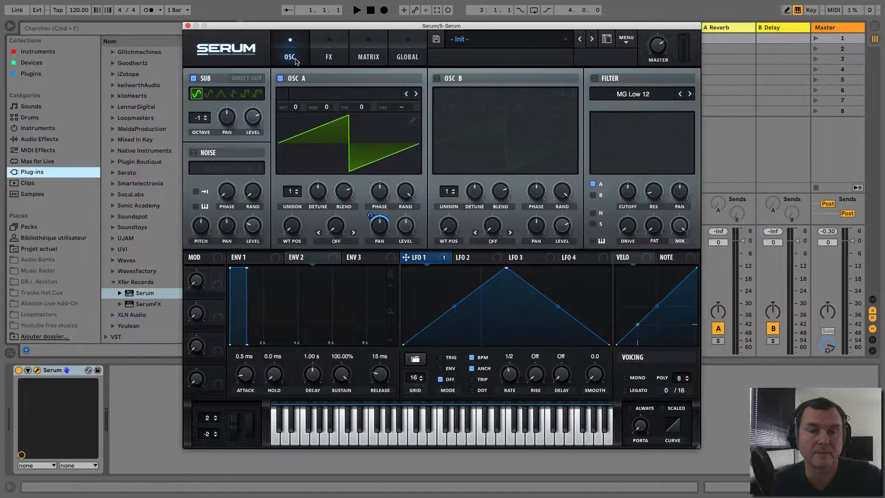
- Adjust the modulation depth on oscillator A's pan, and raise the LFO 1 amount to maximum in the matrix
{"action": "mouse_move", "coordinate": [369, 214]}
{"action": "left_mouse_down"}
{"action": "mouse_move", "coordinate": [365, 245]}
{"action": "mouse_move", "coordinate": [365, 210]}
{"action": "mouse_move", "coordinate": [363, 227]}
{"action": "left_mouse_up"}
{"action": "left_click", "coordinate": [369, 57]}
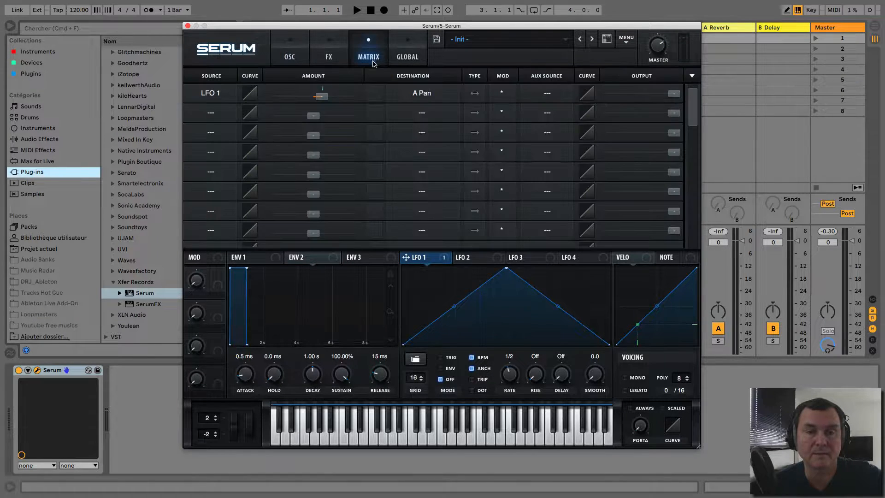
{"action": "left_click_drag", "start_coordinate": [322, 97], "coordinate": [372, 100]}
{"action": "left_click", "coordinate": [298, 59]}
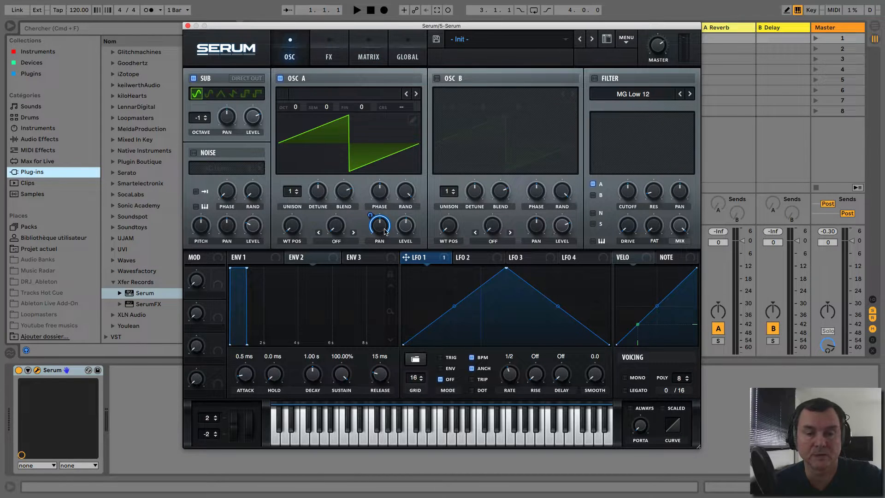
- Try reshaping the source curve of the LFO 1 to A Pan routing in the modulation matrix
{"action": "left_click", "coordinate": [364, 58]}
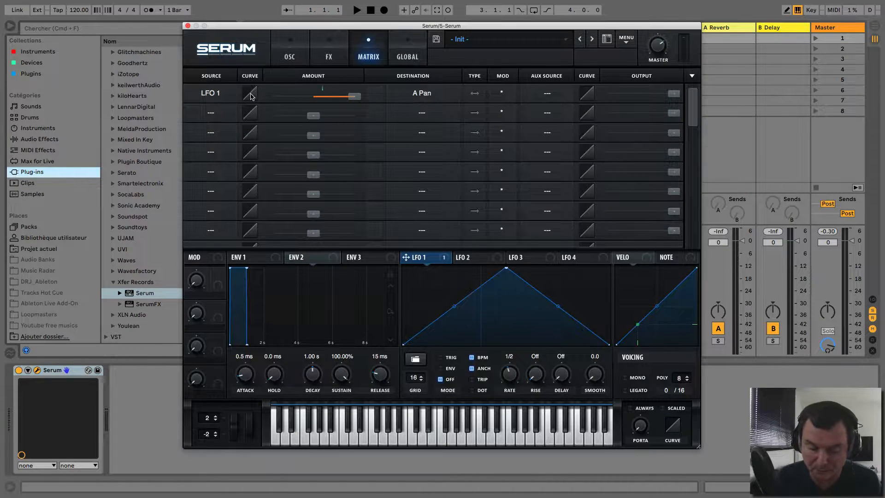
{"action": "mouse_move", "coordinate": [249, 96]}
{"action": "left_mouse_down"}
{"action": "mouse_move", "coordinate": [243, 71]}
{"action": "mouse_move", "coordinate": [253, 120]}
{"action": "mouse_move", "coordinate": [239, 63]}
{"action": "mouse_move", "coordinate": [259, 124]}
{"action": "mouse_move", "coordinate": [253, 98]}
{"action": "left_mouse_up"}
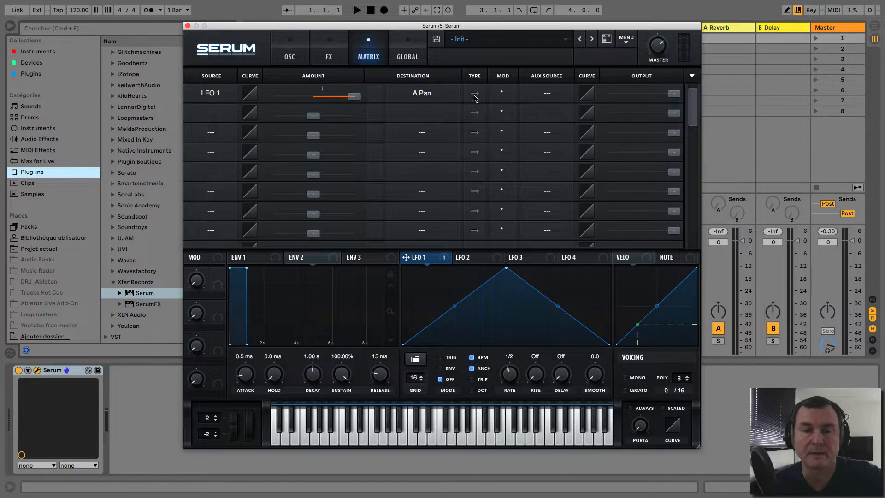
{"action": "left_click", "coordinate": [290, 56]}
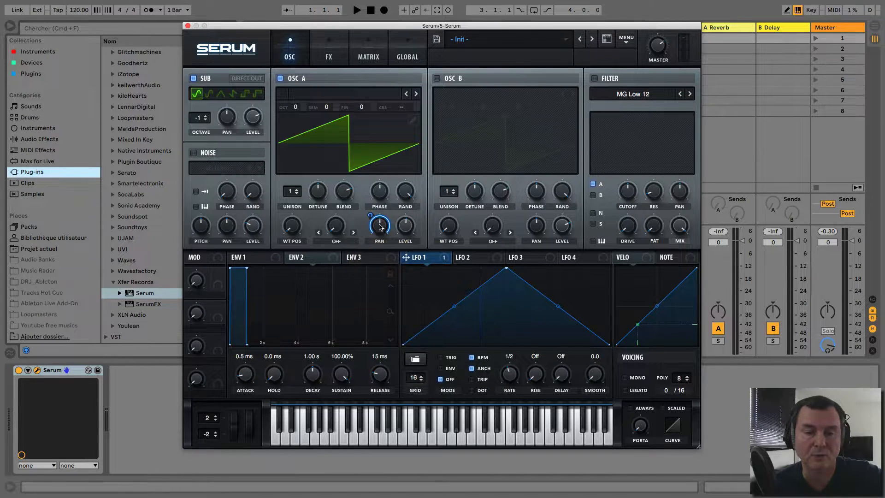
- Switch the LFO 1 to A Pan routing to unipolar and lower its modulation amount to 28
{"action": "left_click", "coordinate": [368, 57]}
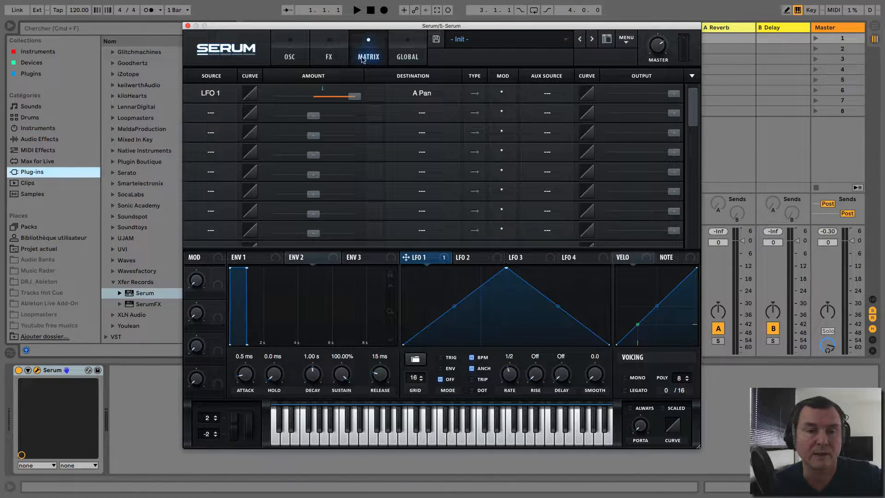
{"action": "left_click", "coordinate": [293, 56]}
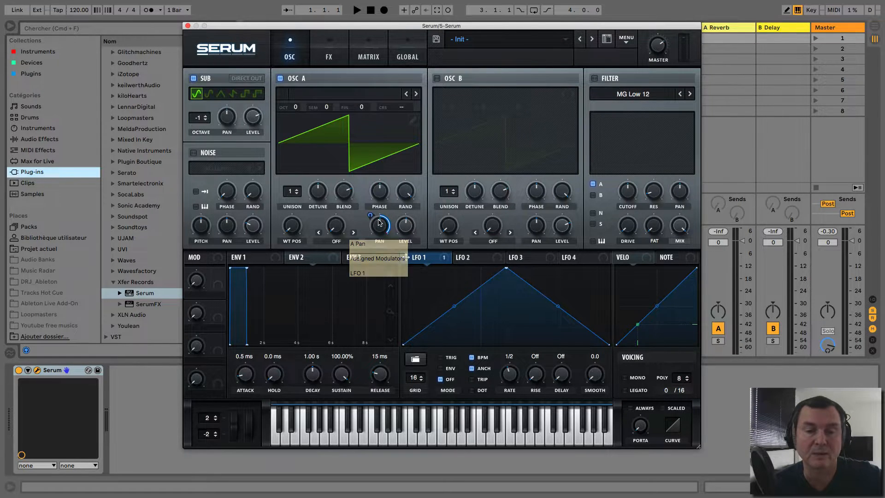
{"action": "left_click", "coordinate": [365, 57]}
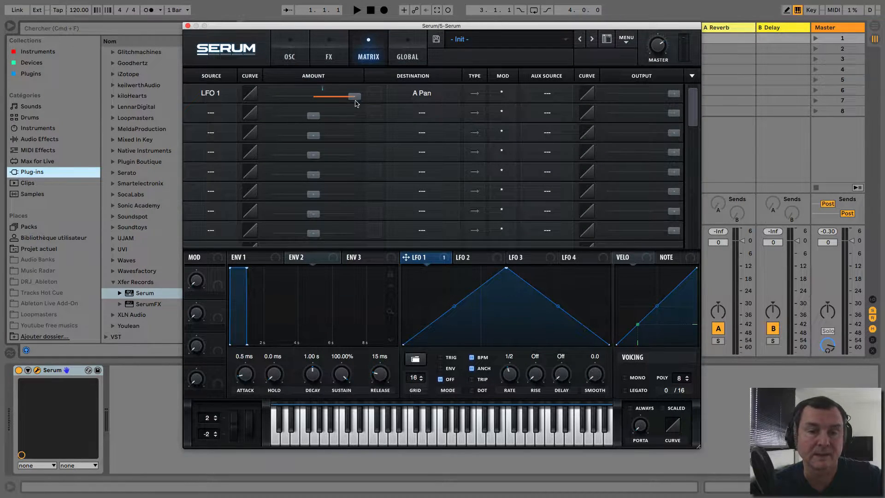
{"action": "left_click", "coordinate": [290, 56]}
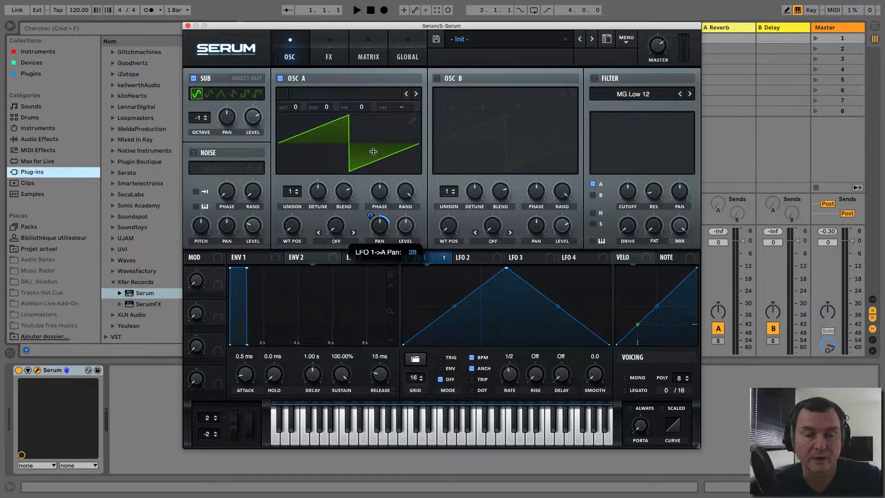
{"action": "left_click", "coordinate": [365, 64]}
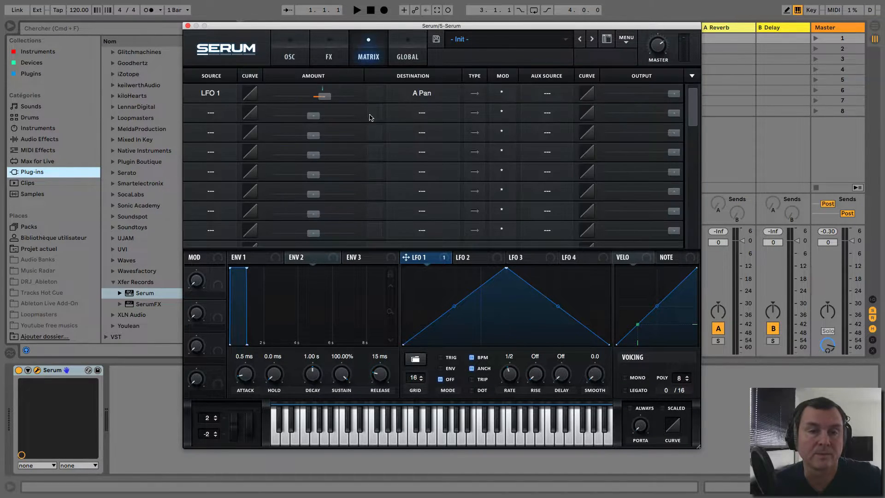
- Raise the LFO 1 to A Pan amount to maximum and set its type back to bipolar
{"action": "left_click_drag", "start_coordinate": [327, 99], "coordinate": [380, 120]}
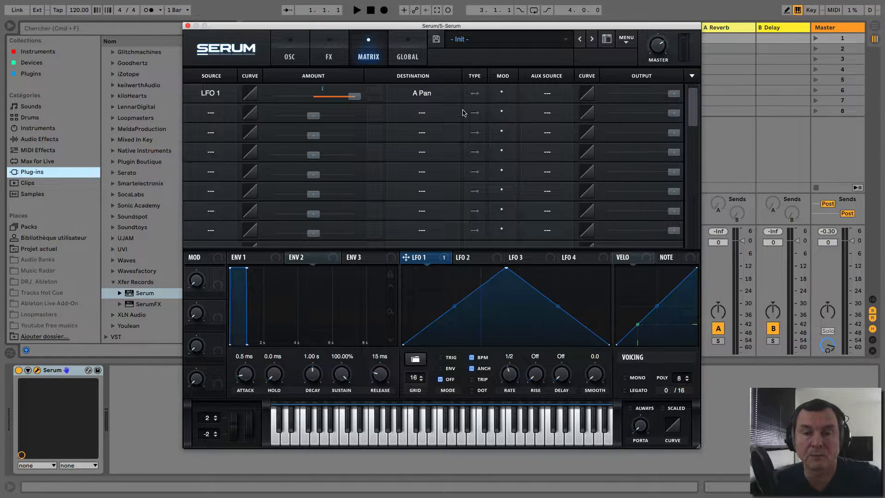
{"action": "left_click", "coordinate": [475, 94]}
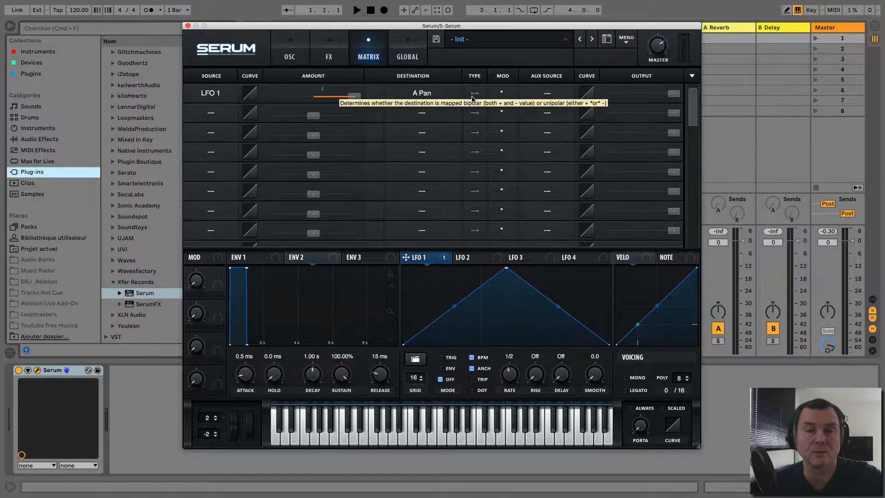
{"action": "left_click", "coordinate": [290, 57]}
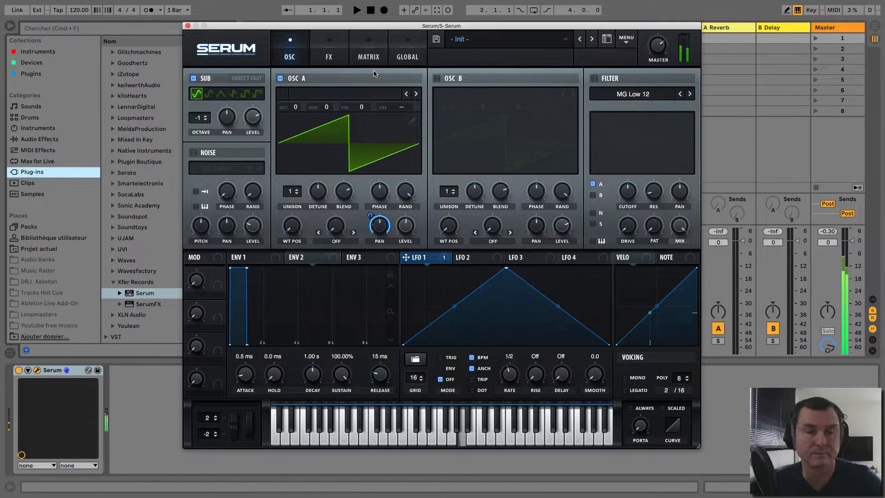
- Set Mod Wheel as the aux source of the LFO 1 to A Pan routing and test it by moving the mod wheel
{"action": "left_click", "coordinate": [373, 58]}
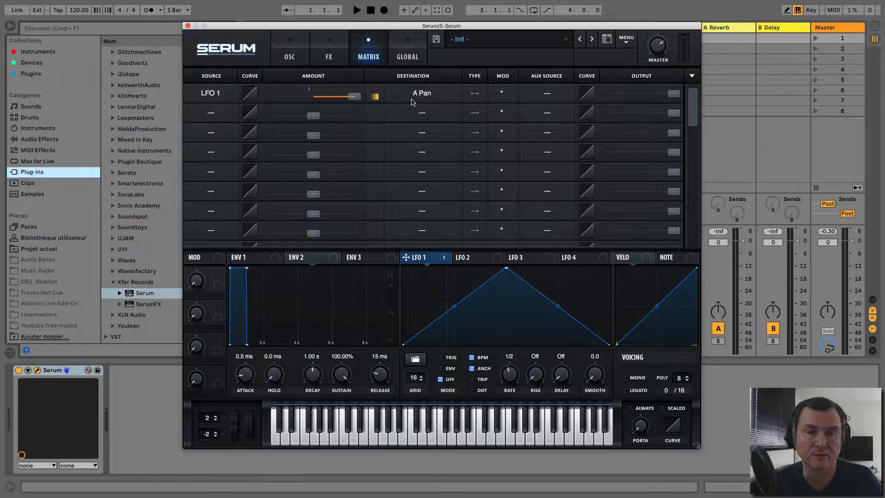
{"action": "left_click", "coordinate": [550, 95]}
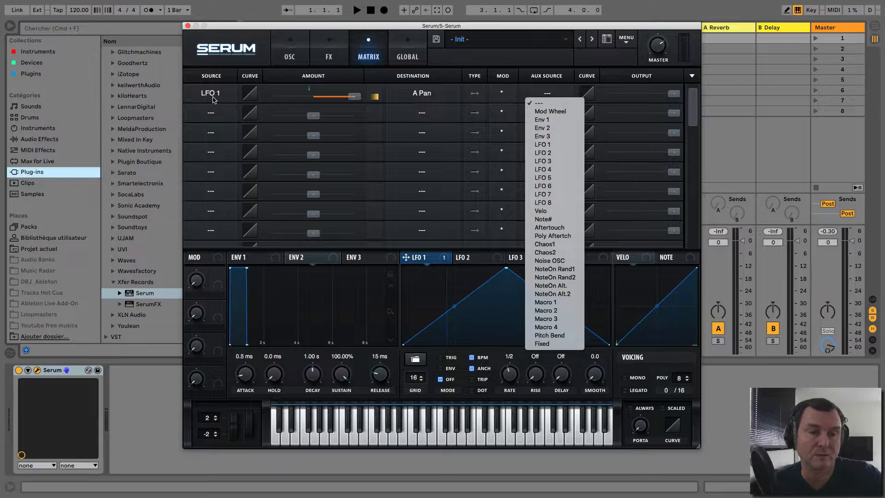
{"action": "left_click", "coordinate": [559, 112]}
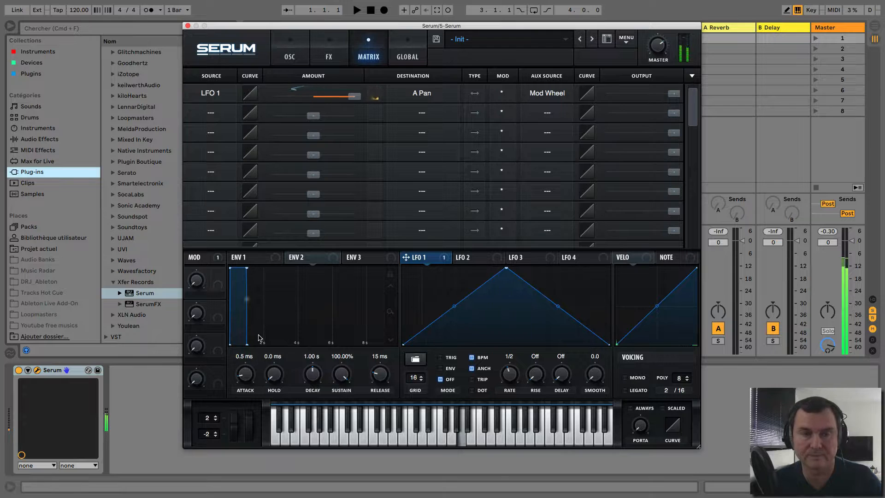
{"action": "left_click_drag", "start_coordinate": [247, 417], "coordinate": [249, 436]}
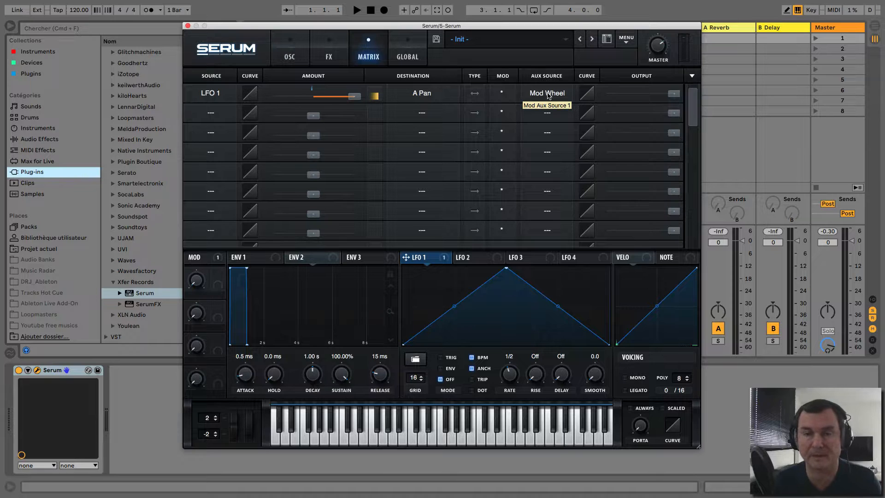
- Set the mod option of the LFO 1 to A Pan routing to * (inv) for the Mod Wheel
{"action": "left_click", "coordinate": [506, 93]}
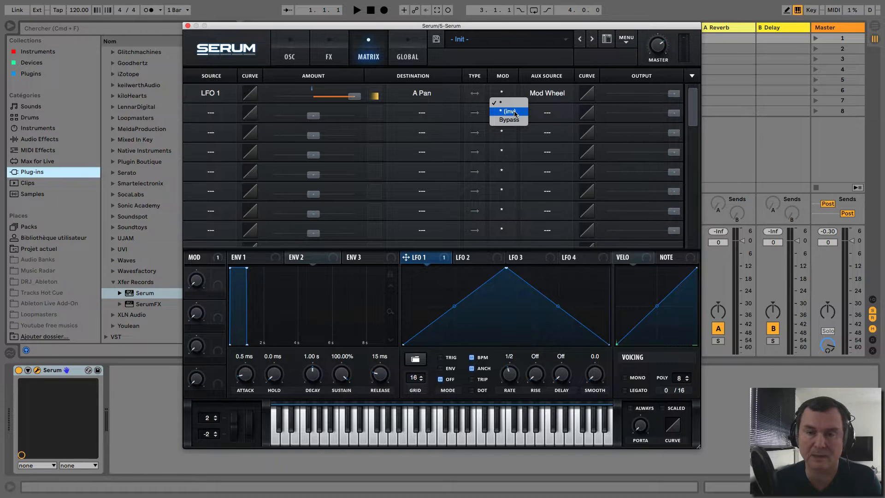
{"action": "left_click", "coordinate": [515, 112]}
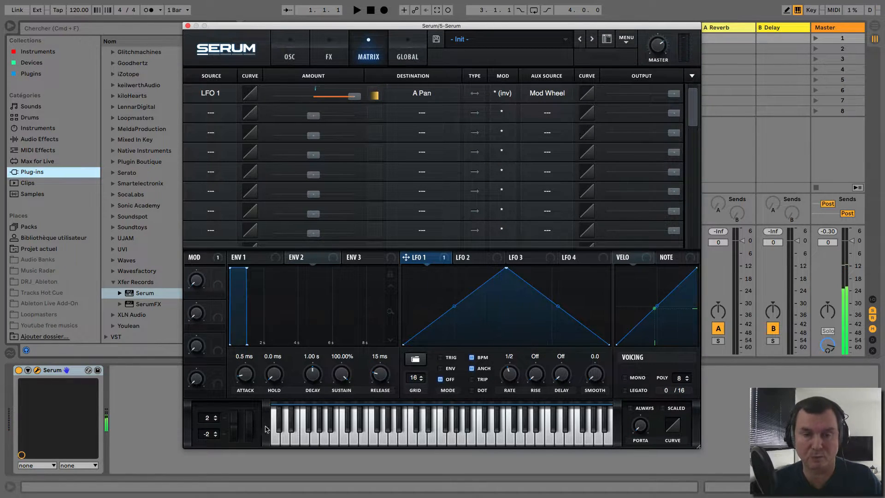
{"action": "mouse_move", "coordinate": [247, 423]}
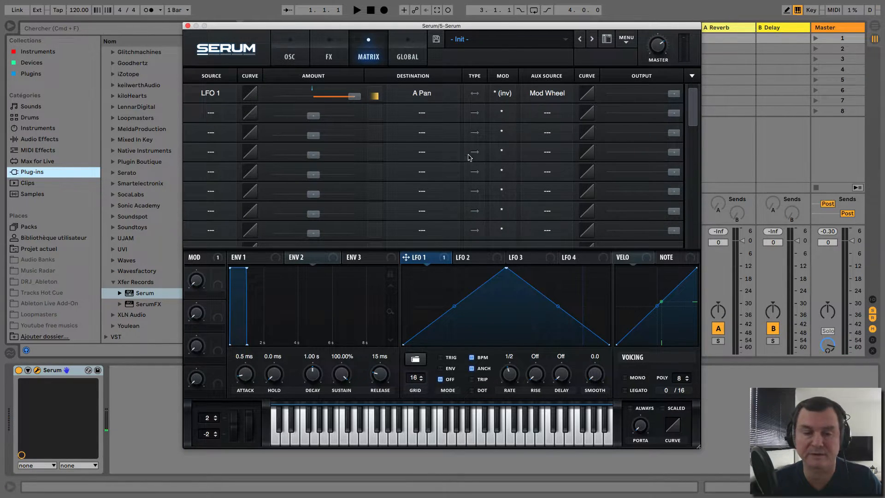
- Try the Bypass mod option on the LFO 1 row while moving the mod wheel to 37%, and switch the option back to *
{"action": "left_click", "coordinate": [504, 95]}
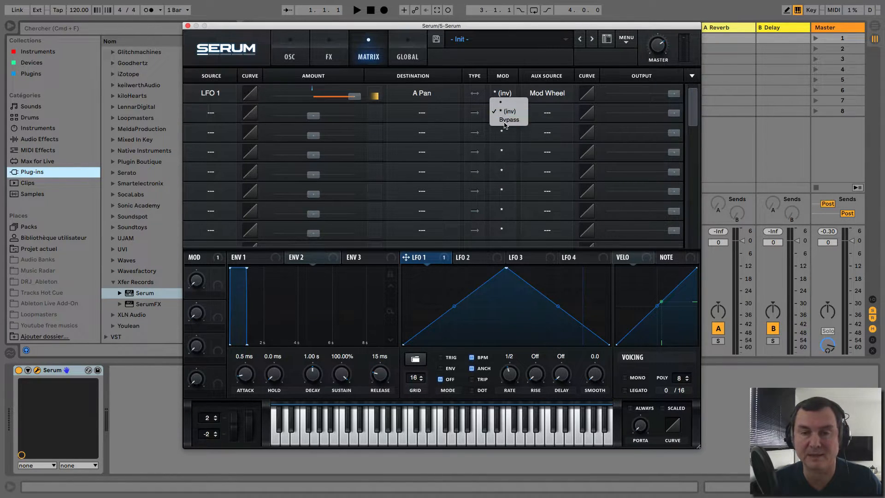
{"action": "left_click", "coordinate": [506, 121]}
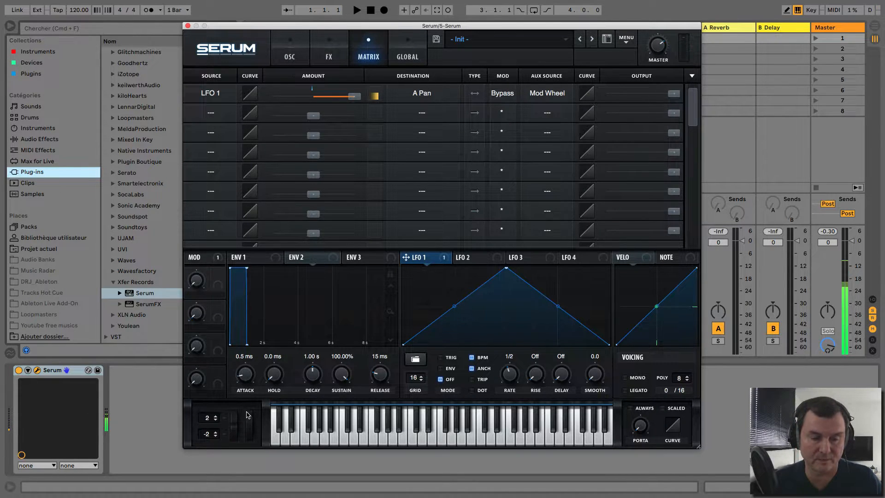
{"action": "left_click_drag", "start_coordinate": [247, 415], "coordinate": [247, 467]}
{"action": "left_click_drag", "start_coordinate": [249, 438], "coordinate": [249, 423]}
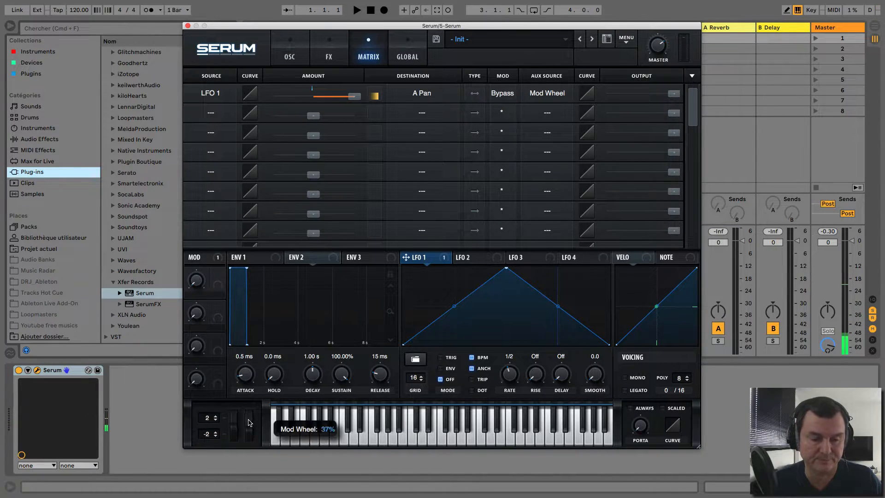
{"action": "left_click", "coordinate": [504, 94]}
{"action": "left_click", "coordinate": [510, 104]}
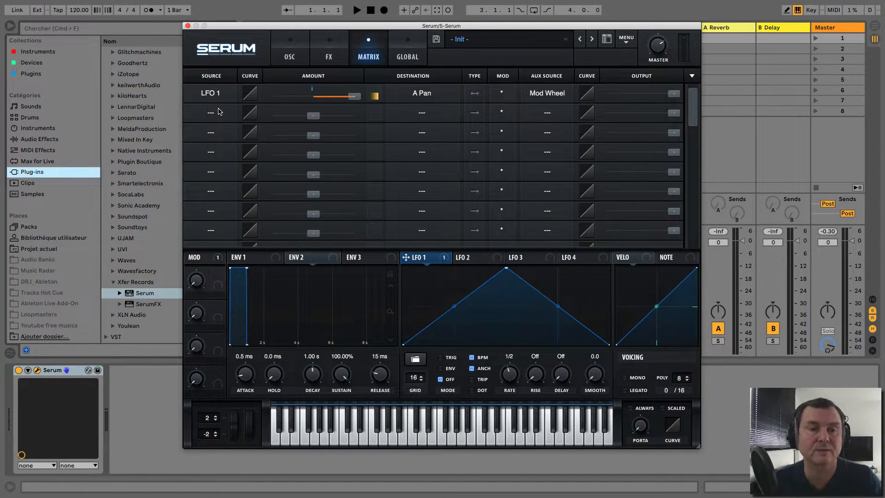
- Examine the oscillator page and the modulation sources offered for the second matrix row, leaving its source unassigned
{"action": "left_click", "coordinate": [287, 51]}
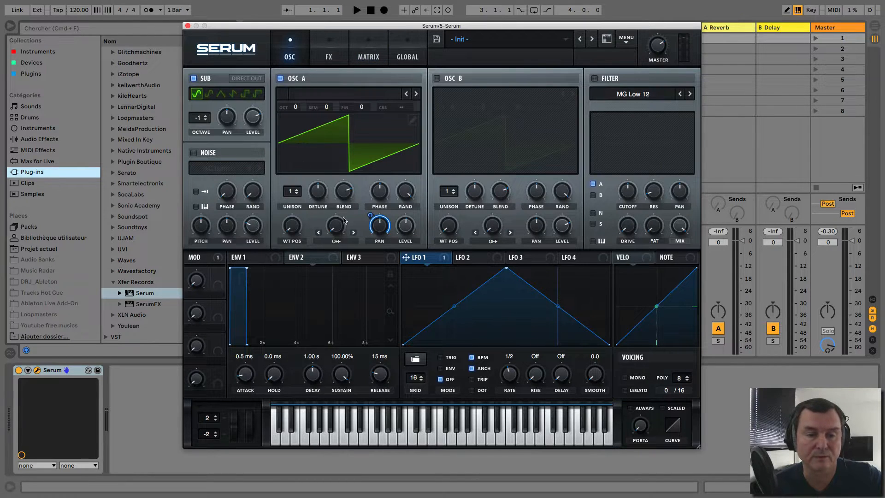
{"action": "left_click", "coordinate": [365, 57]}
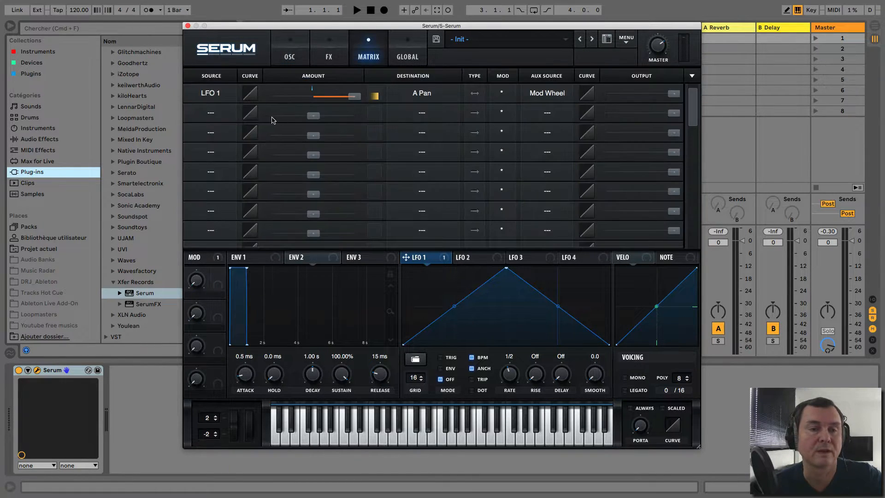
{"action": "left_click", "coordinate": [213, 114]}
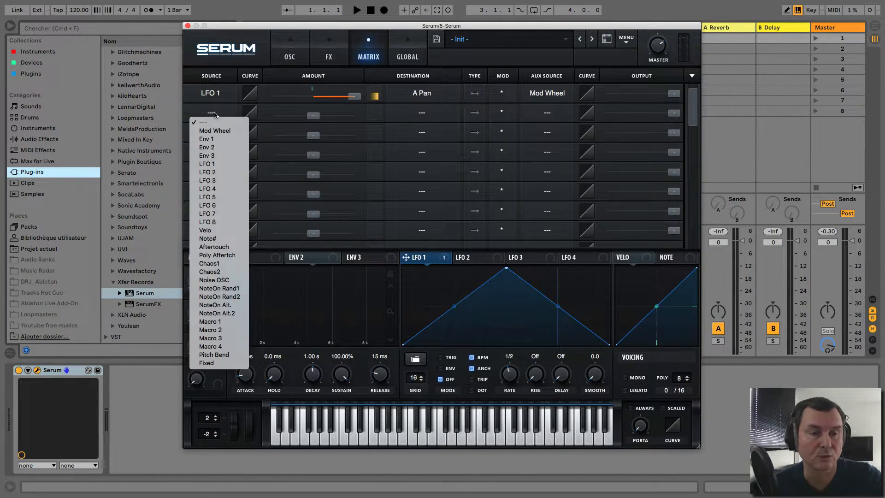
{"action": "left_click", "coordinate": [216, 172]}
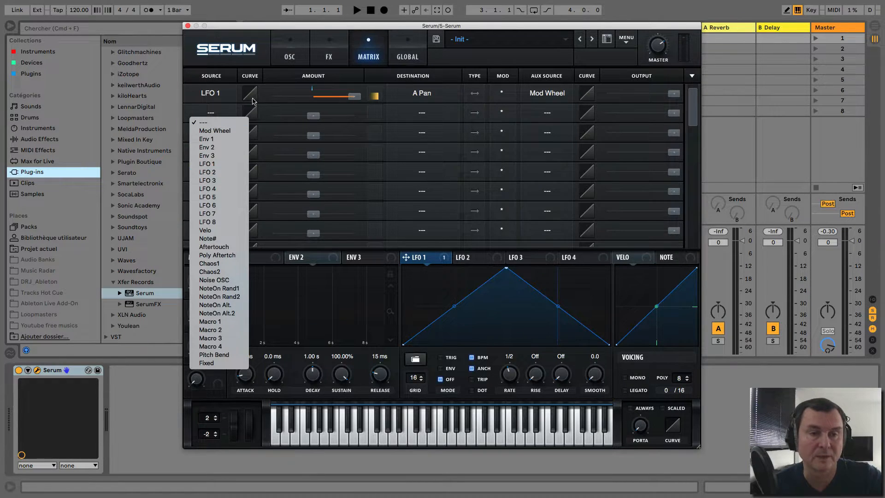
{"action": "left_click", "coordinate": [298, 58]}
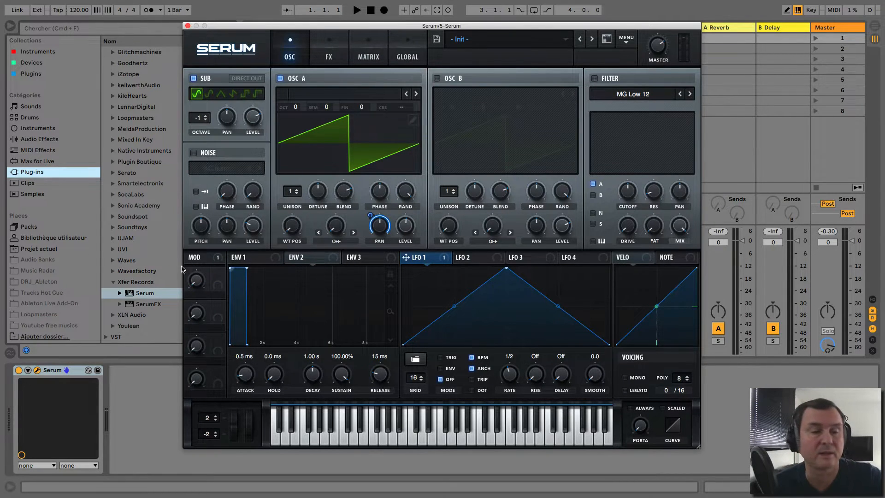
{"action": "left_click", "coordinate": [373, 58]}
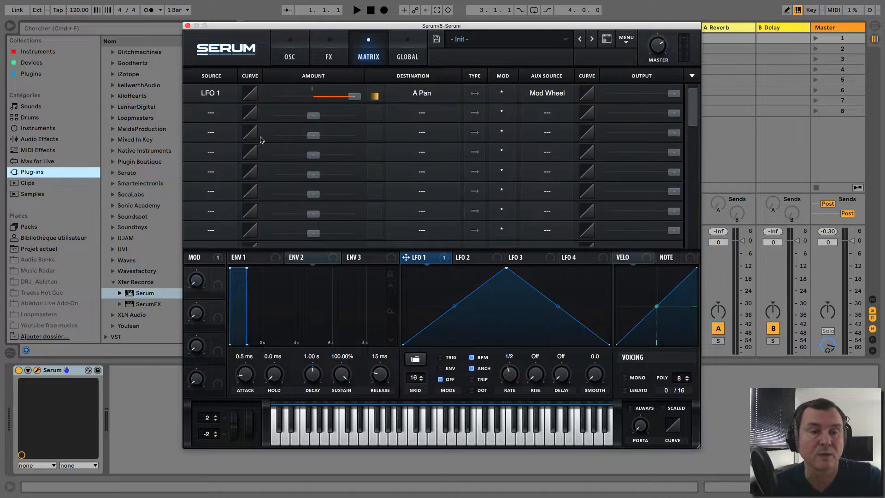
{"action": "left_click", "coordinate": [211, 113]}
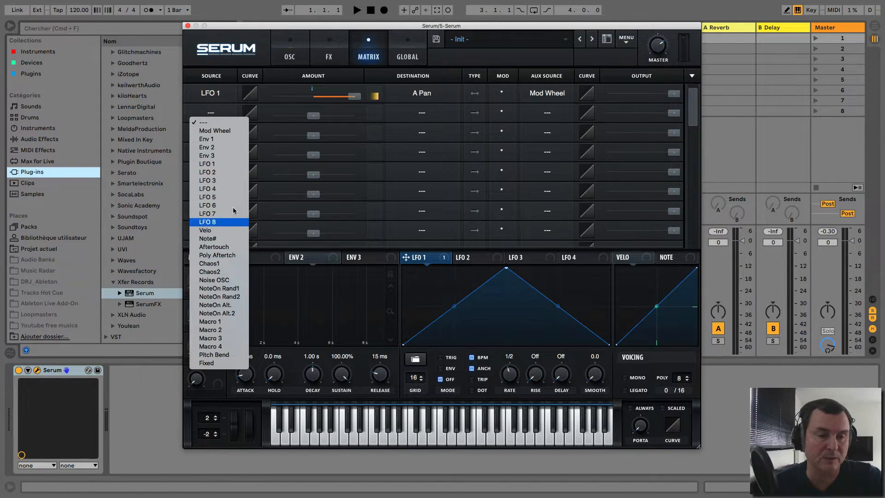
{"action": "left_click", "coordinate": [235, 113]}
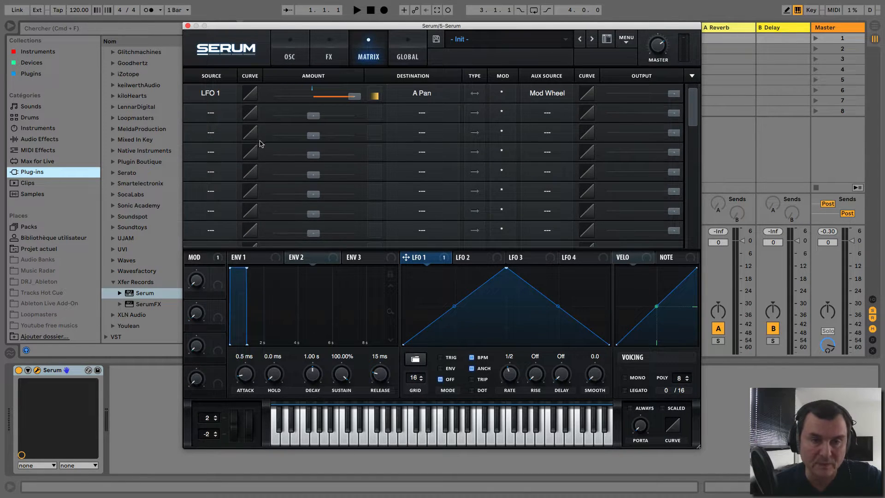
- Route Env 1 to Sub Osc Level in the second row of the modulation matrix
{"action": "left_click", "coordinate": [429, 111]}
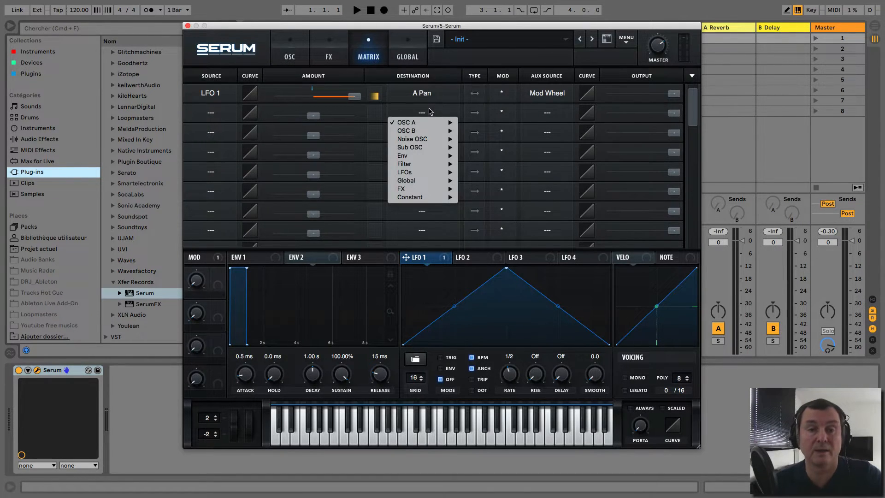
{"action": "left_click", "coordinate": [216, 118]}
{"action": "left_click", "coordinate": [217, 118]}
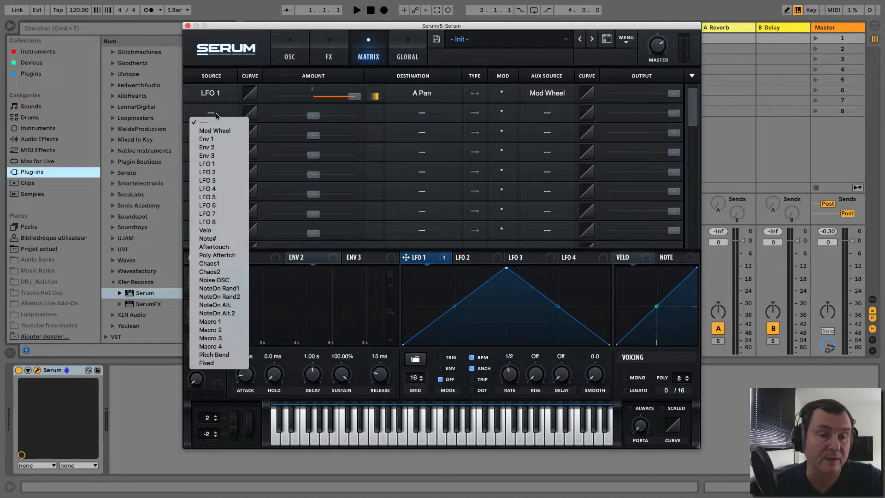
{"action": "left_click", "coordinate": [215, 140]}
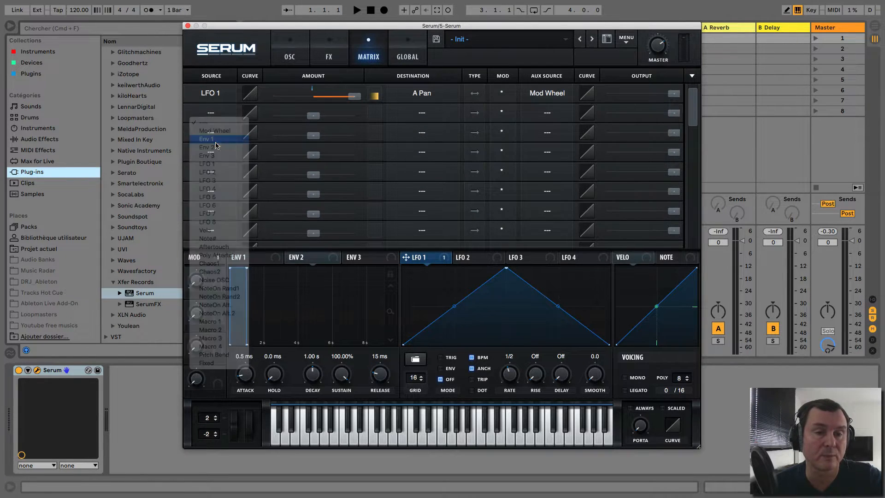
{"action": "left_click", "coordinate": [430, 116]}
{"action": "mouse_move", "coordinate": [423, 131]}
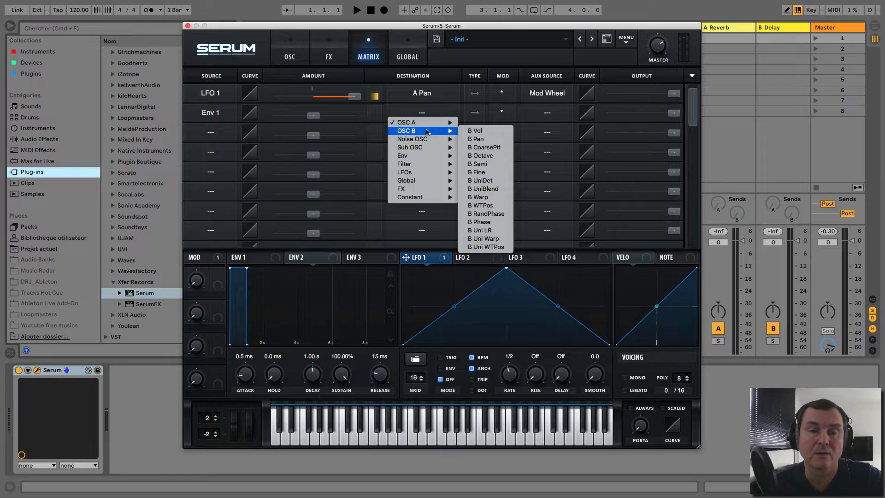
{"action": "mouse_move", "coordinate": [427, 147]}
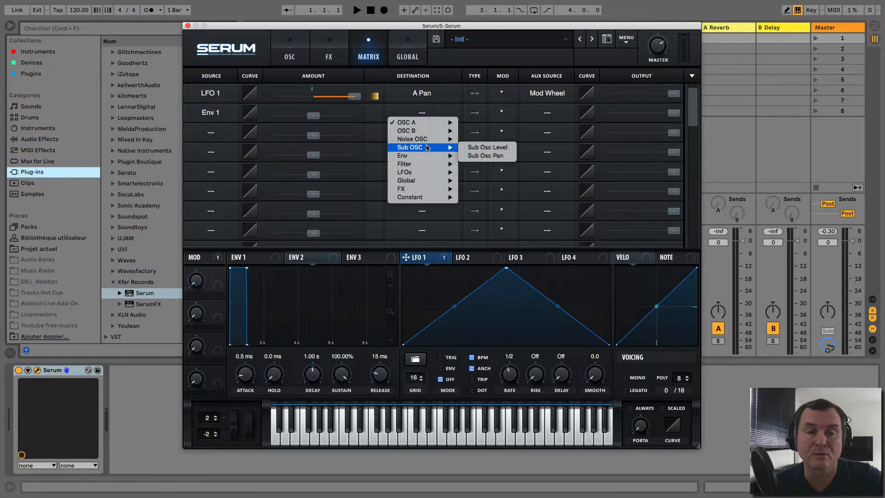
{"action": "left_click", "coordinate": [480, 149]}
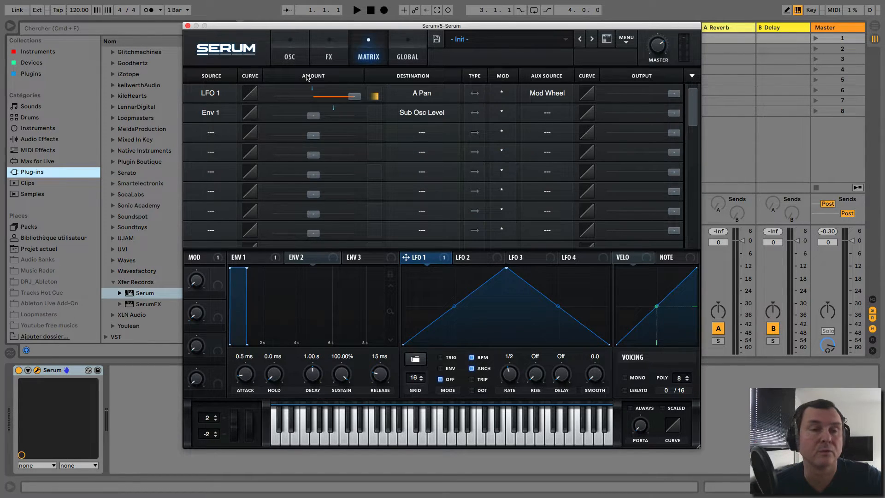
- Raise the Env 1 to Sub Osc Level amount to maximum and lower the sub oscillator's level to about the middle
{"action": "left_click", "coordinate": [288, 57]}
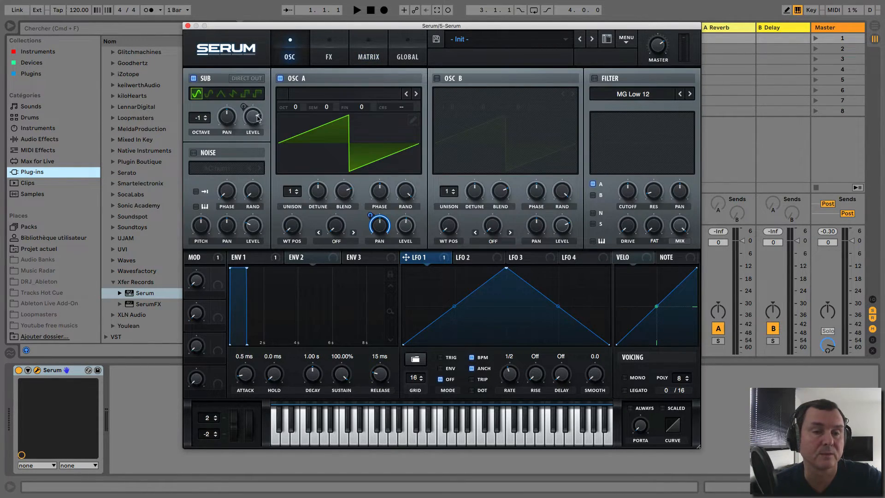
{"action": "left_click", "coordinate": [366, 57]}
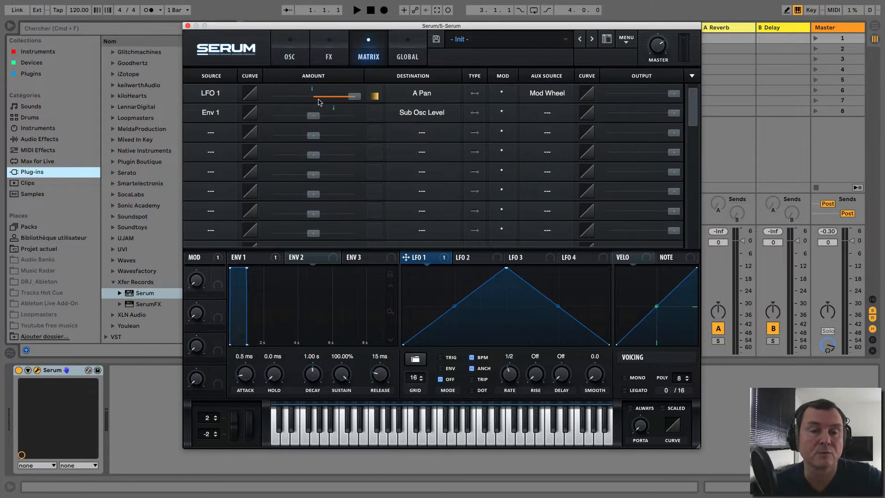
{"action": "left_click_drag", "start_coordinate": [312, 118], "coordinate": [333, 118]}
{"action": "left_click", "coordinate": [290, 57]}
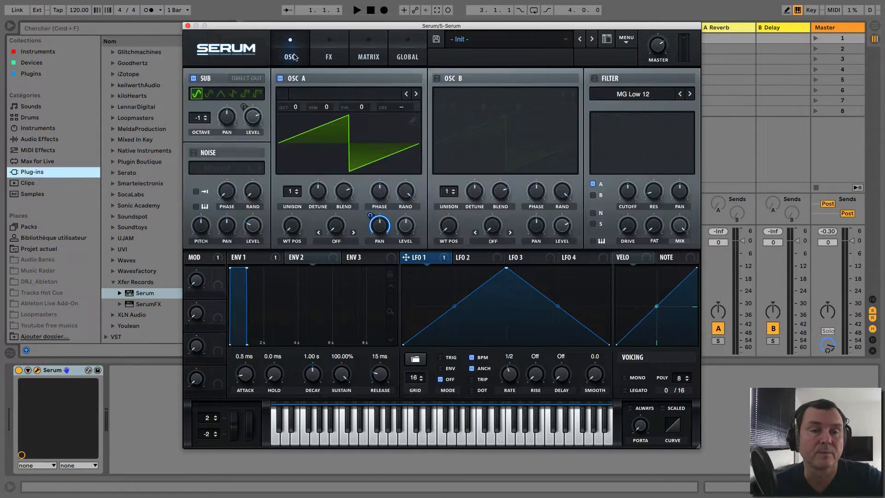
{"action": "left_click_drag", "start_coordinate": [253, 121], "coordinate": [253, 138]}
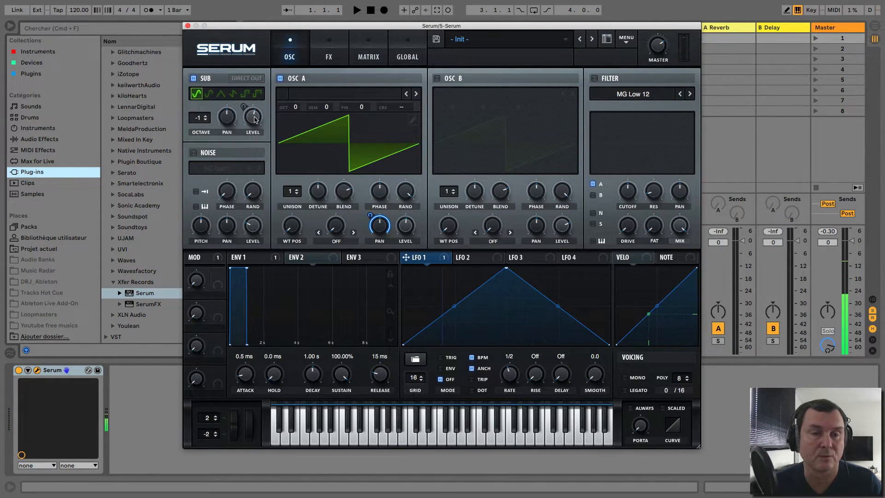
{"action": "left_click", "coordinate": [368, 57]}
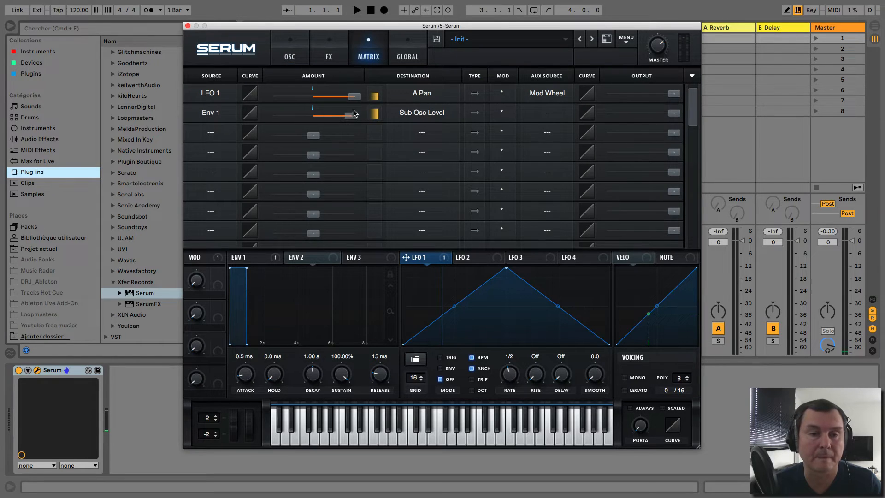
{"action": "left_click_drag", "start_coordinate": [350, 118], "coordinate": [368, 119]}
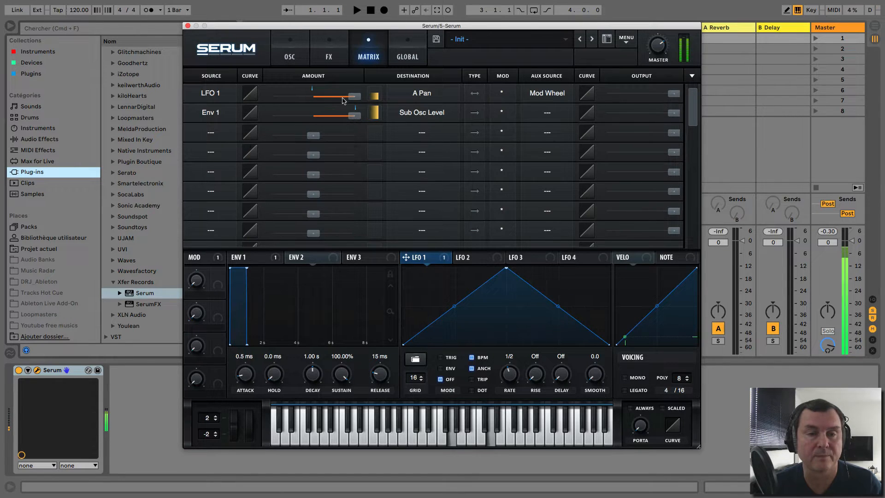
- Try Env 1 attack times of 2.03 s, 2.42 s and 0.0 ms, and settle on 1.63 s
{"action": "left_click", "coordinate": [297, 59]}
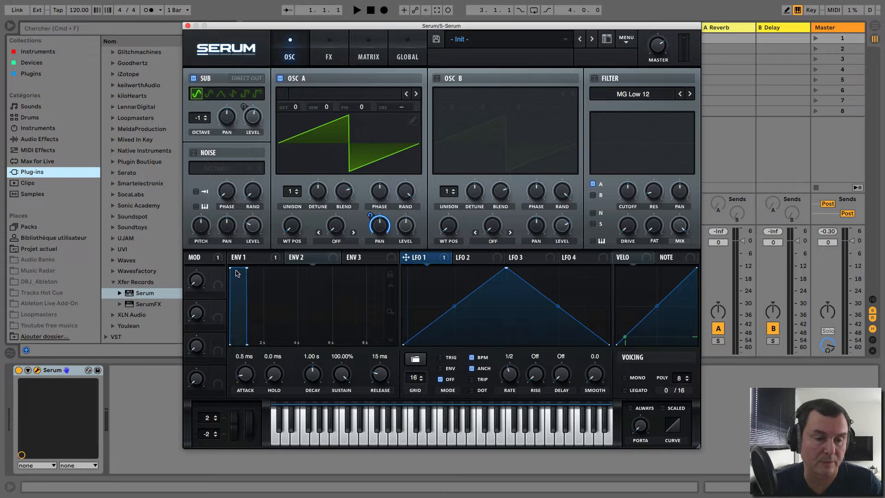
{"action": "left_click_drag", "start_coordinate": [230, 267], "coordinate": [264, 268]}
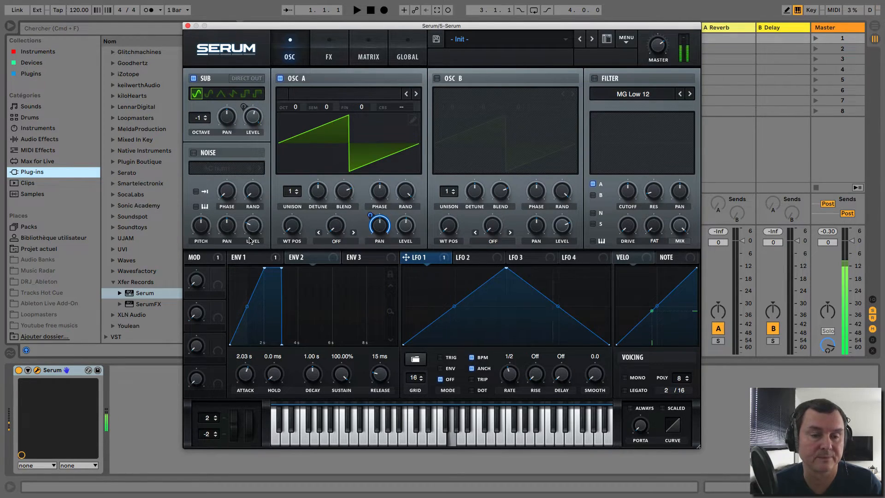
{"action": "left_click_drag", "start_coordinate": [261, 270], "coordinate": [291, 278]}
{"action": "left_click", "coordinate": [255, 258]}
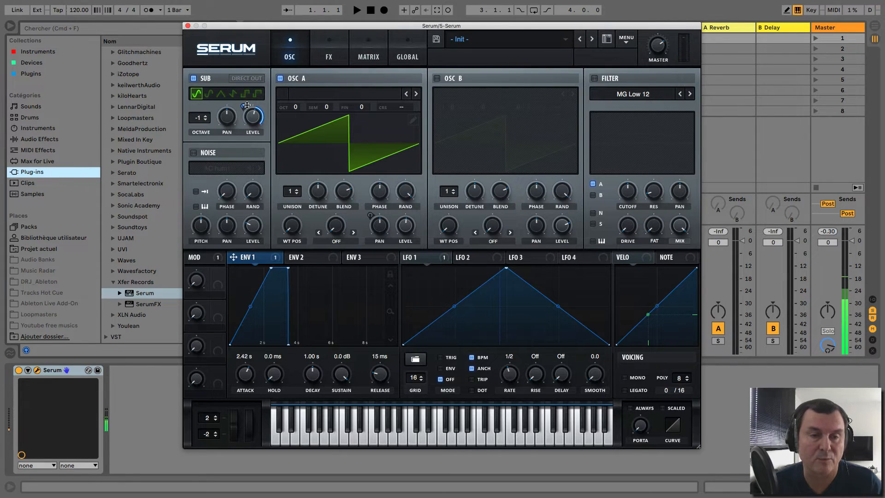
{"action": "left_click_drag", "start_coordinate": [271, 268], "coordinate": [231, 268]}
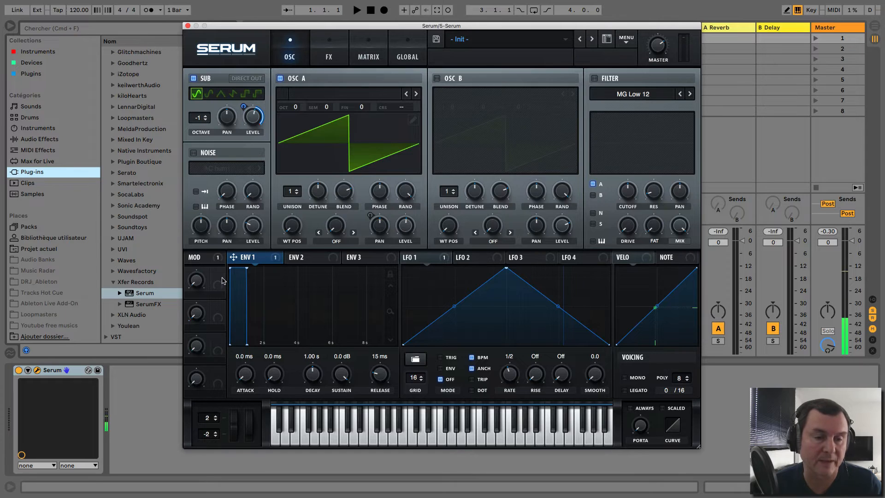
{"action": "left_click_drag", "start_coordinate": [233, 268], "coordinate": [248, 284]}
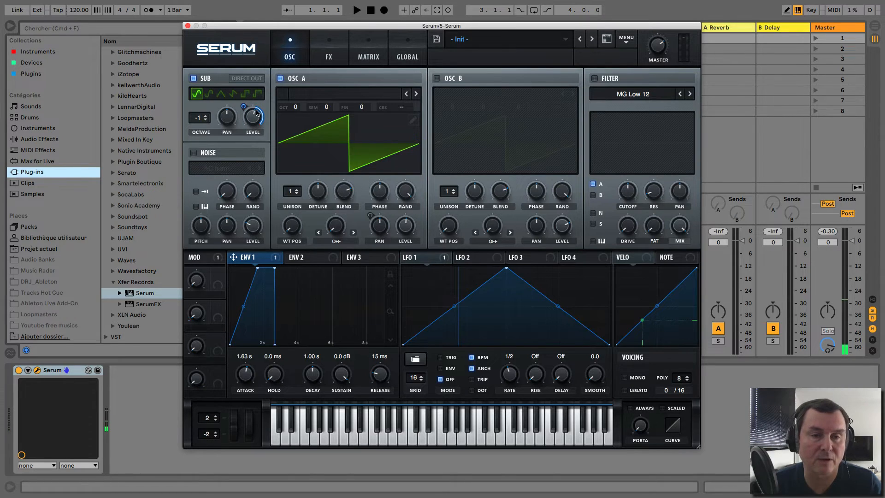
- Route LFO 2 to Sub Osc Pan in the third matrix row with a high positive amount, and check the modulation on the sub oscillator
{"action": "left_click", "coordinate": [361, 60]}
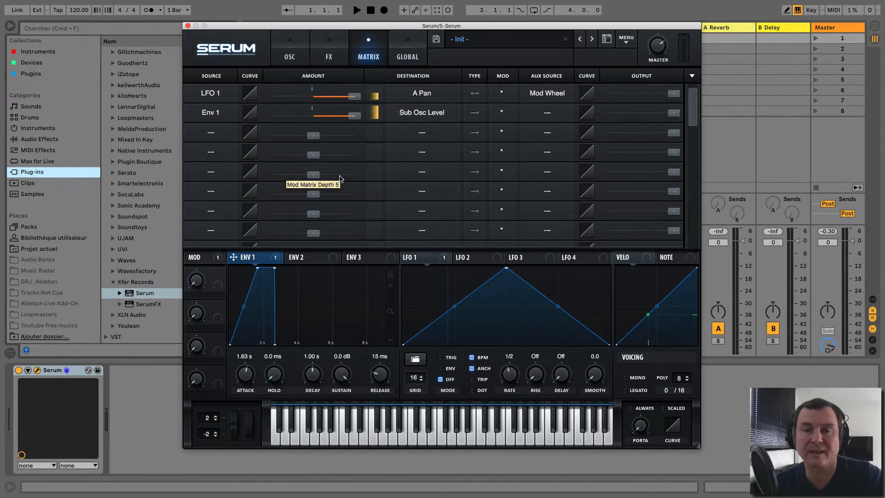
{"action": "left_click", "coordinate": [215, 133]}
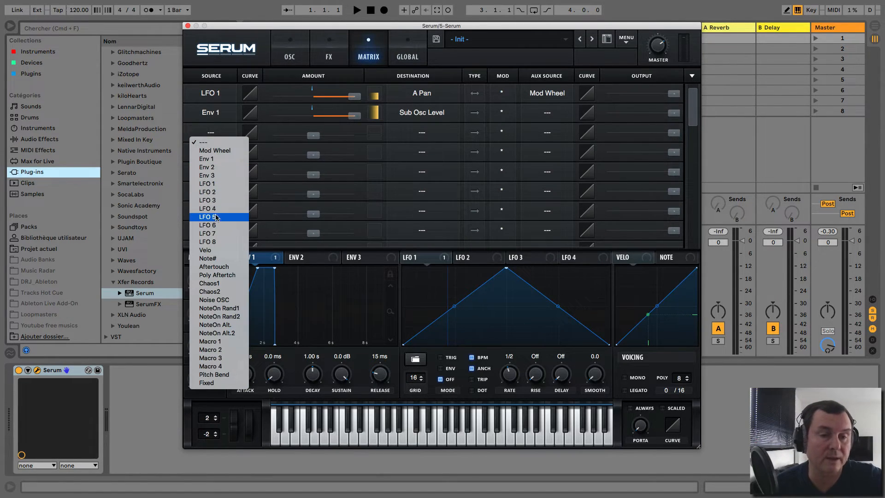
{"action": "left_click", "coordinate": [222, 192]}
{"action": "left_click", "coordinate": [423, 133]}
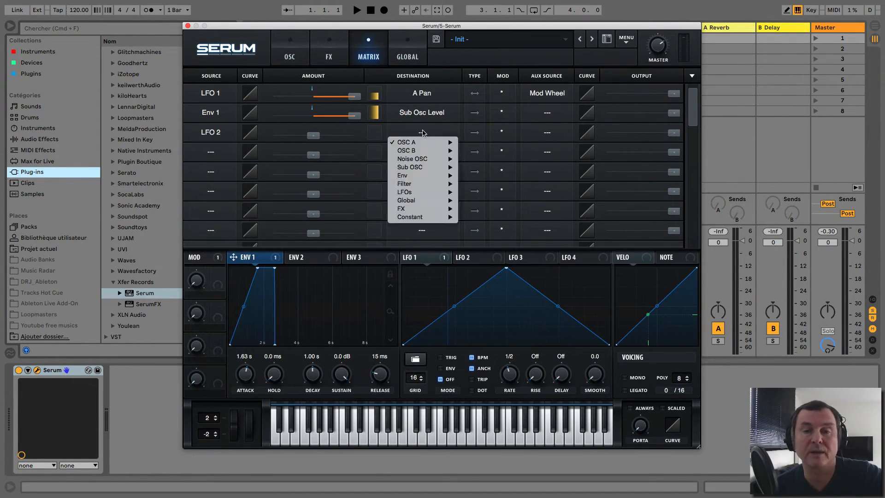
{"action": "mouse_move", "coordinate": [428, 168]}
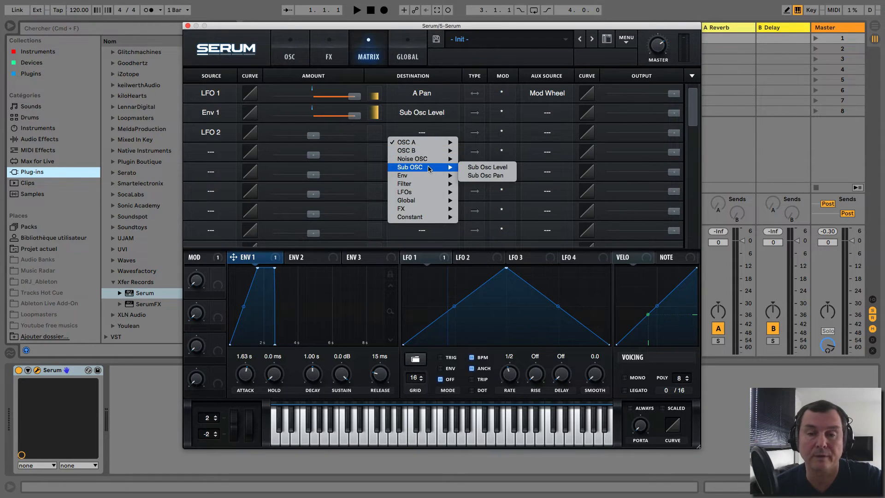
{"action": "left_click", "coordinate": [477, 176]}
{"action": "left_click_drag", "start_coordinate": [320, 135], "coordinate": [360, 135]}
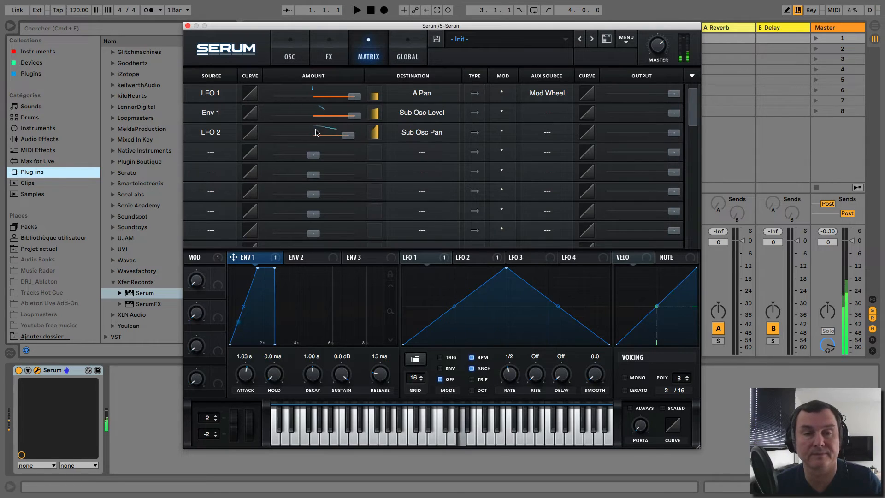
{"action": "left_click", "coordinate": [289, 53]}
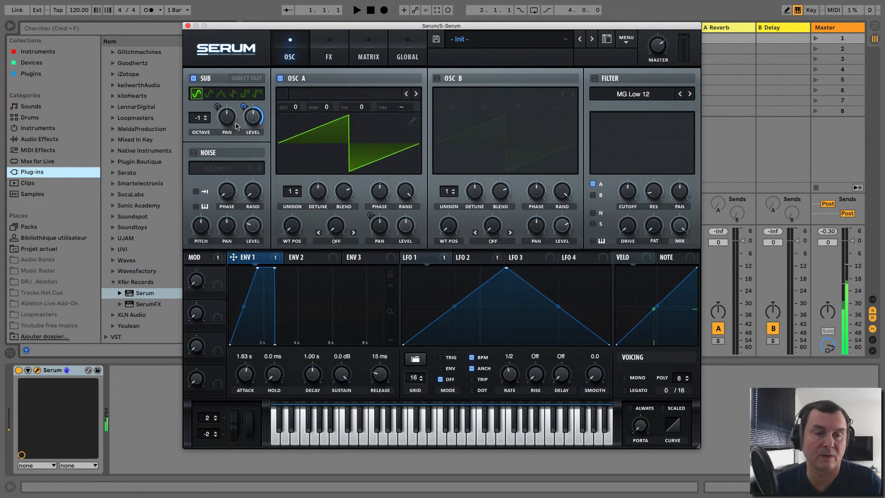
{"action": "left_click", "coordinate": [368, 55]}
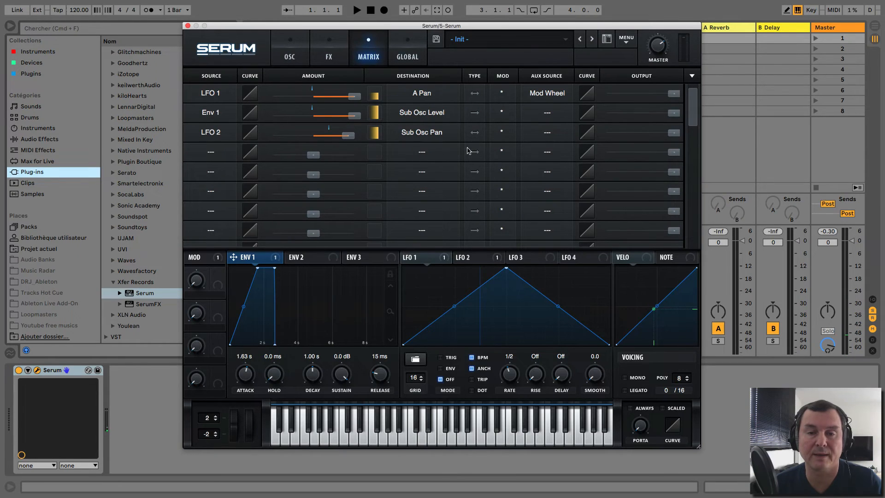
{"action": "left_click", "coordinate": [290, 56]}
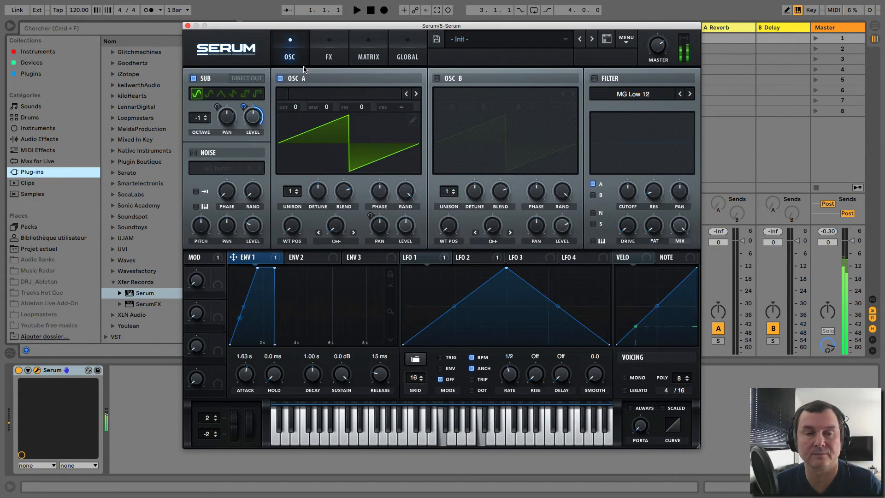
{"action": "left_click", "coordinate": [368, 55]}
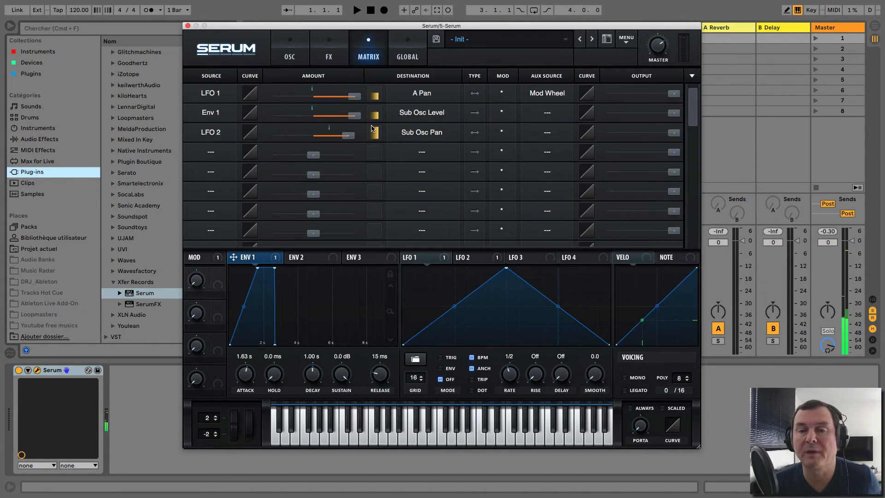